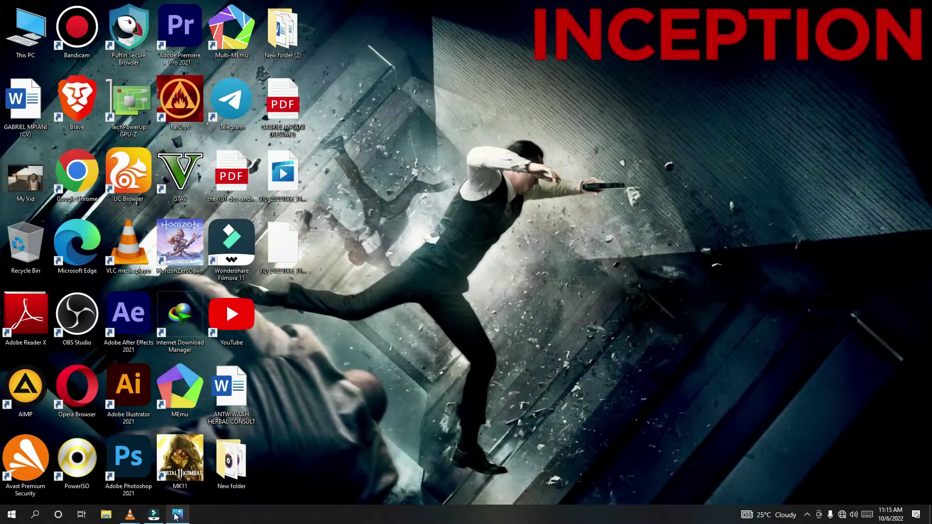
- Preview the L shape antwi image, then drop My Vid at the start of the timeline
left_click(176, 516)
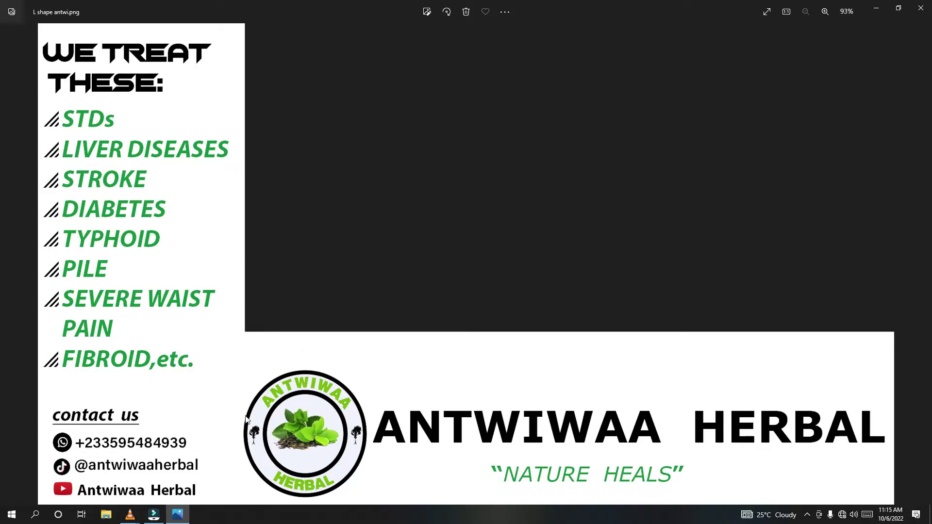
left_click(876, 9)
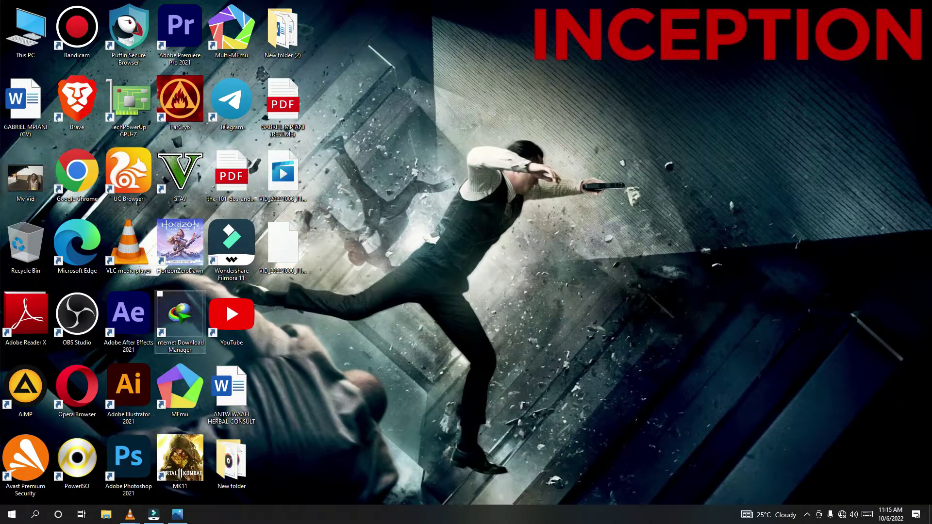
mouse_move(153, 514)
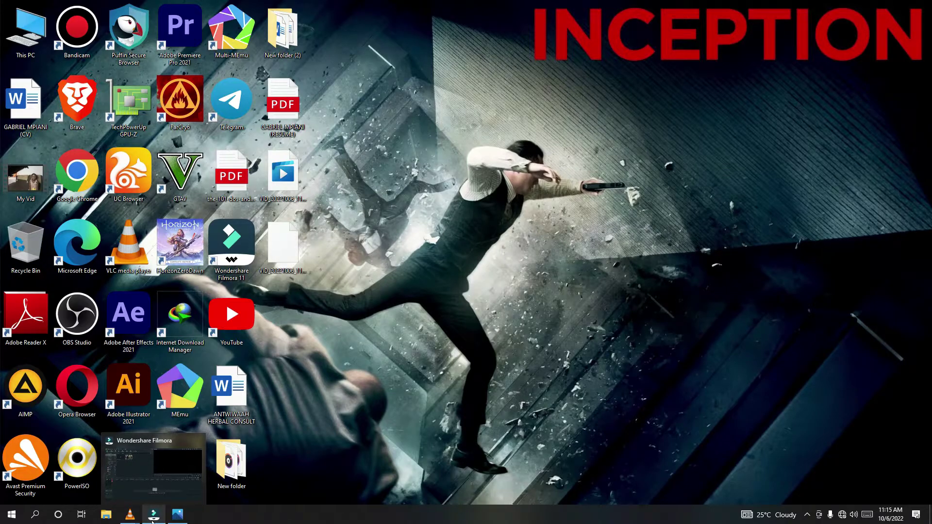
left_click(152, 519)
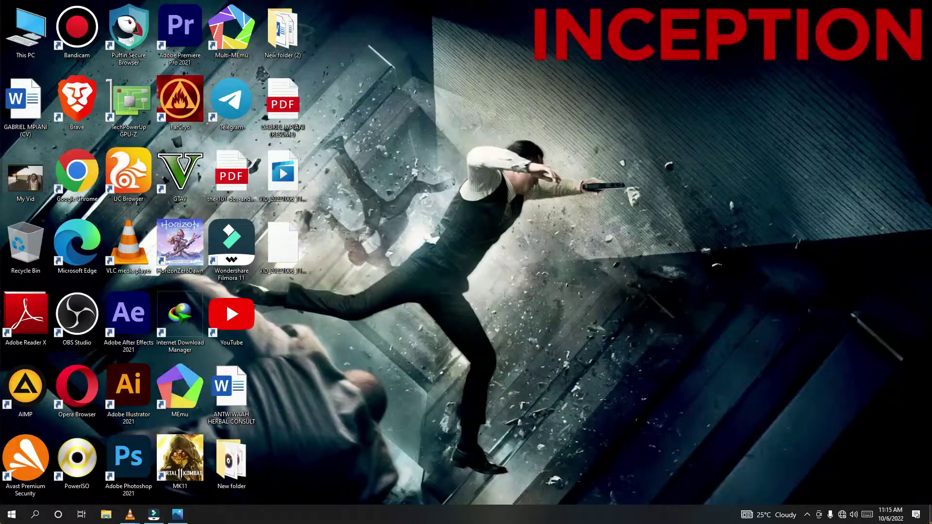
left_click(931, 515)
left_click_drag(26, 178, 157, 520)
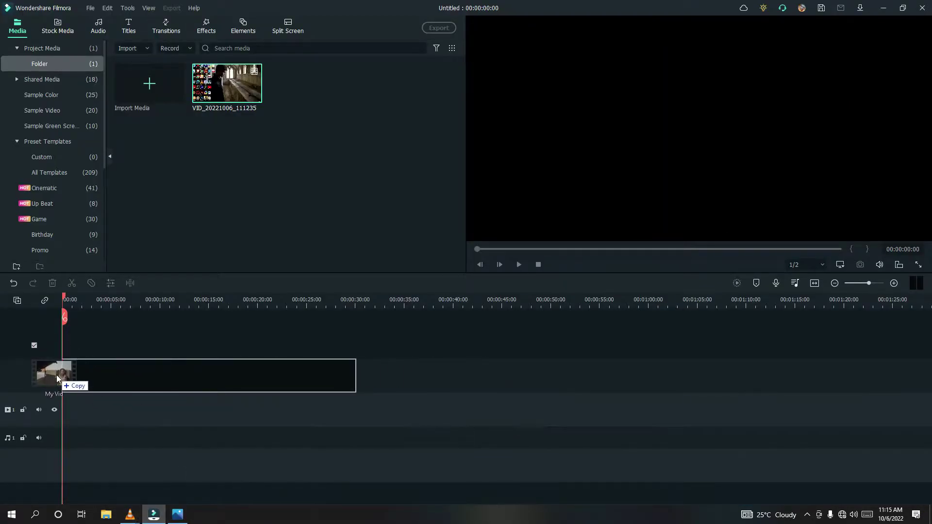
left_click_drag(156, 520, 69, 378)
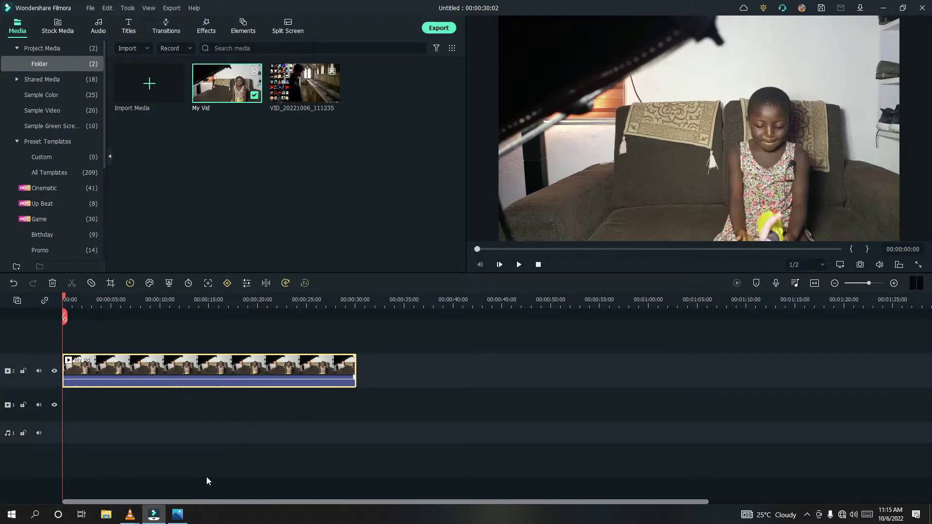
- Place the L shape antwi image on track 1 from about 5 s, extended to roughly 15 s
left_click(108, 516)
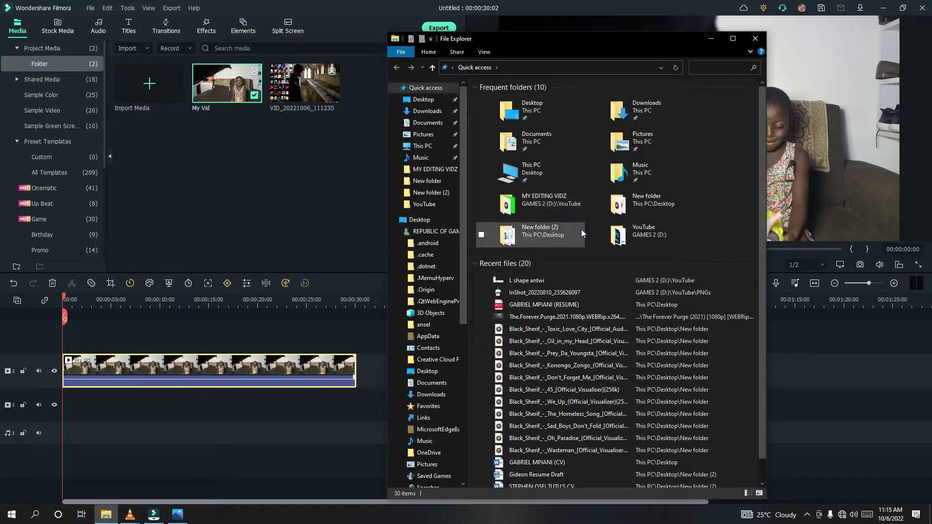
mouse_move(522, 281)
left_mouse_down()
mouse_move(188, 373)
mouse_move(131, 404)
left_mouse_up()
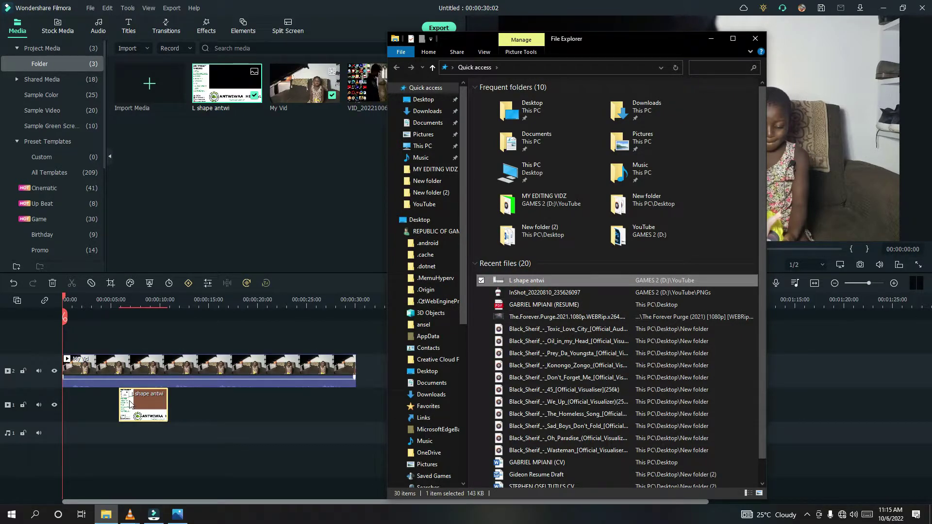
left_click(130, 404)
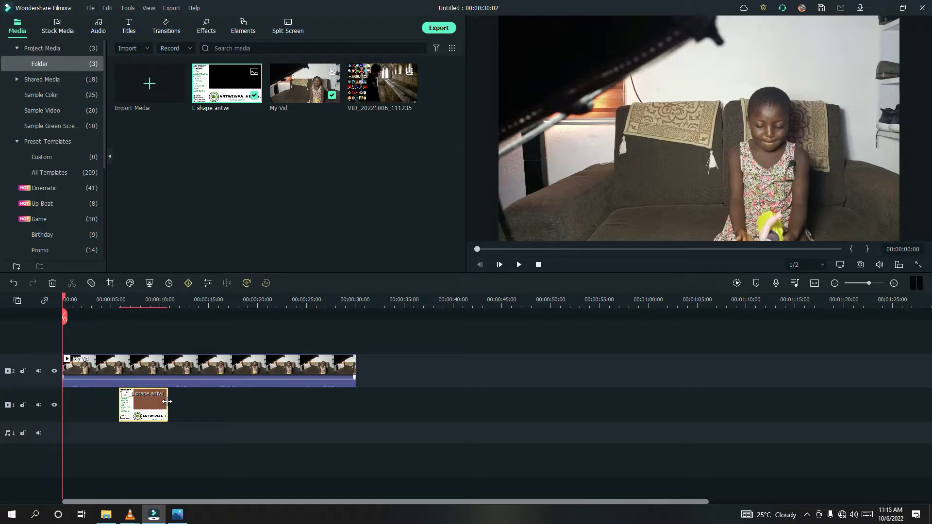
left_click_drag(167, 401, 226, 402)
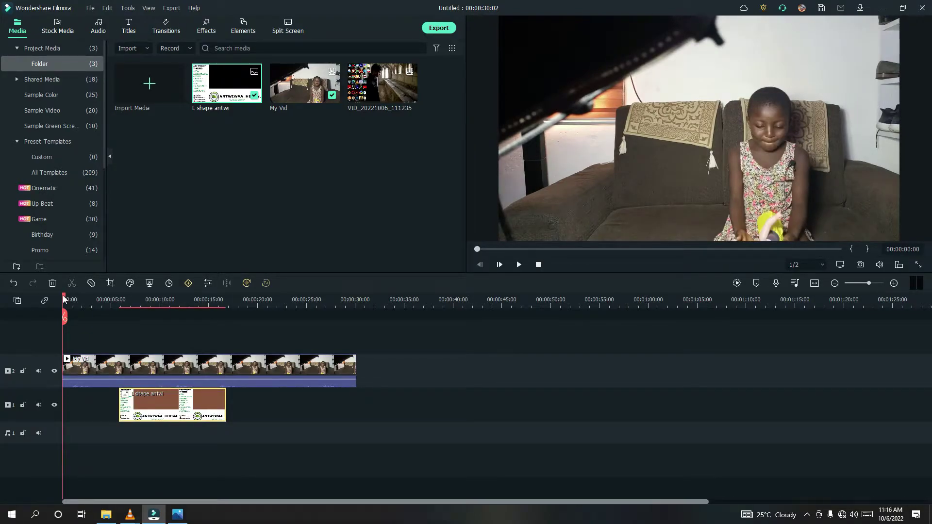
mouse_move(65, 299)
left_mouse_down()
mouse_move(117, 311)
mouse_move(124, 304)
left_mouse_up()
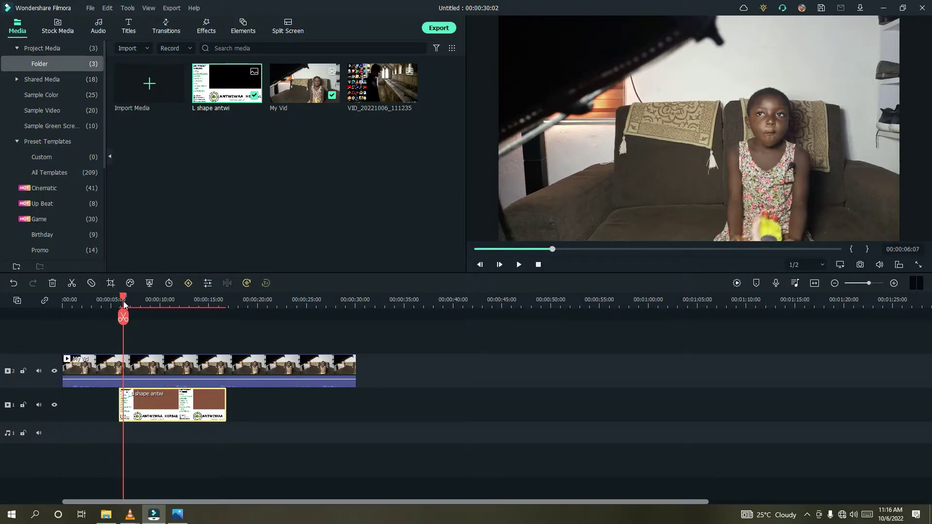
- Select My Vid and lock the track holding the L shape antwi image
left_click(131, 369)
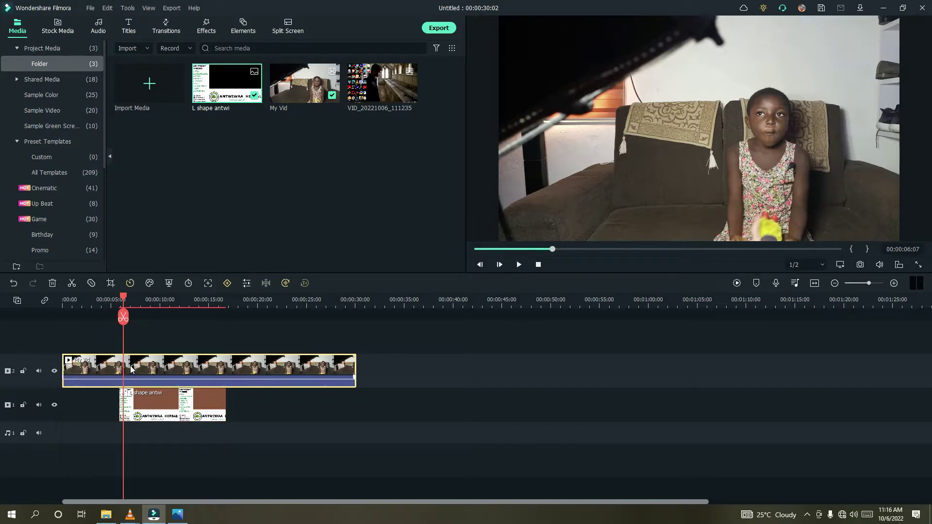
left_click(24, 407)
left_click(24, 407)
left_click(23, 407)
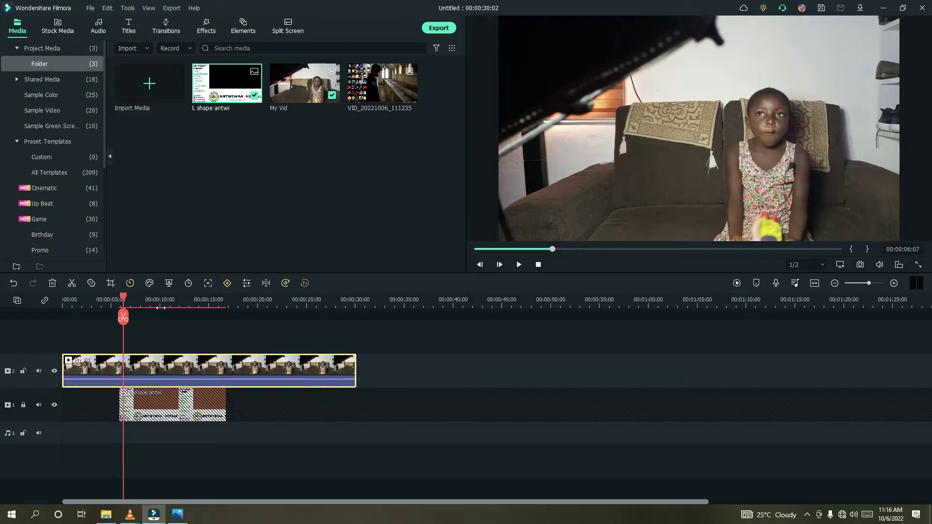
- Add two full-size keyframes to My Vid a few frames apart near six seconds
left_click(227, 284)
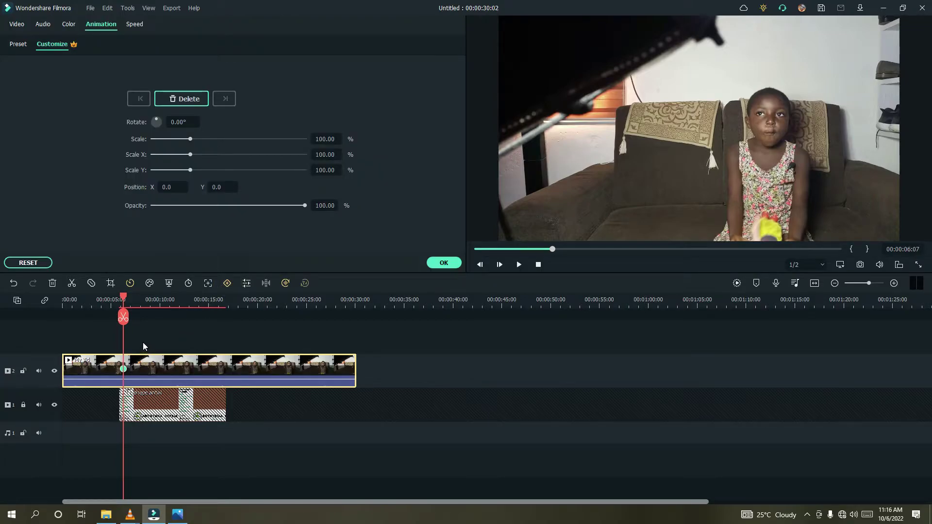
left_click(444, 263)
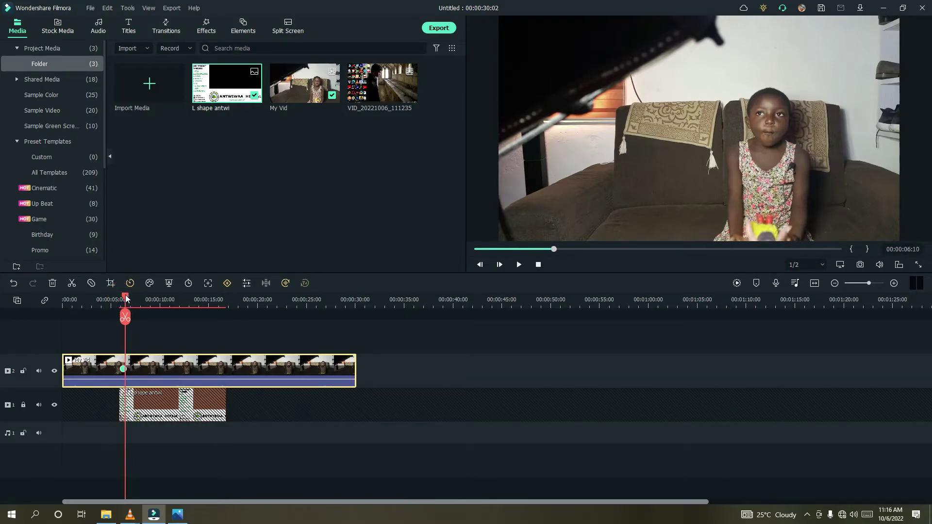
left_click_drag(121, 299, 130, 299)
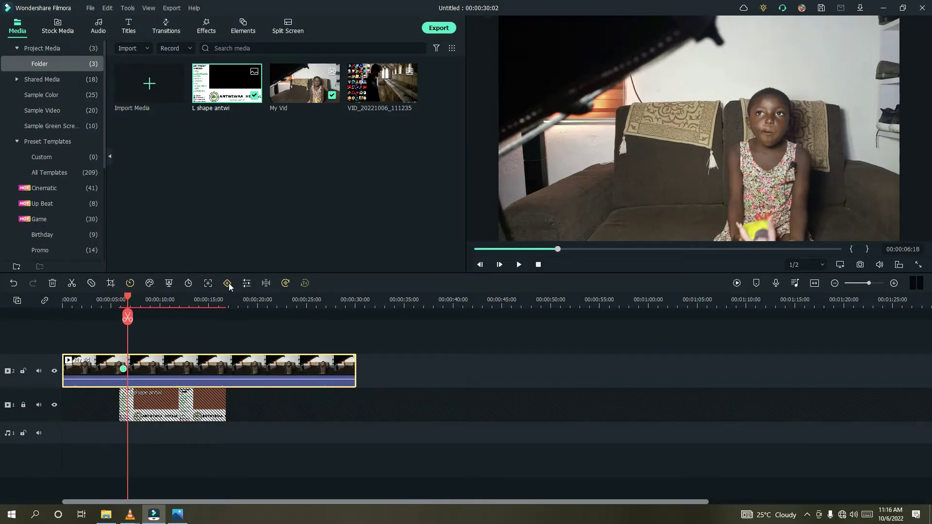
left_click(230, 283)
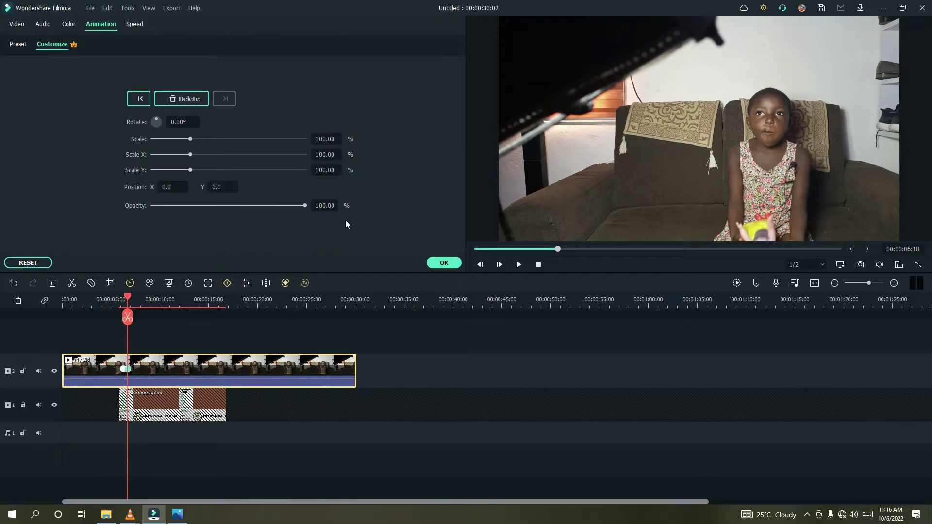
left_click(445, 265)
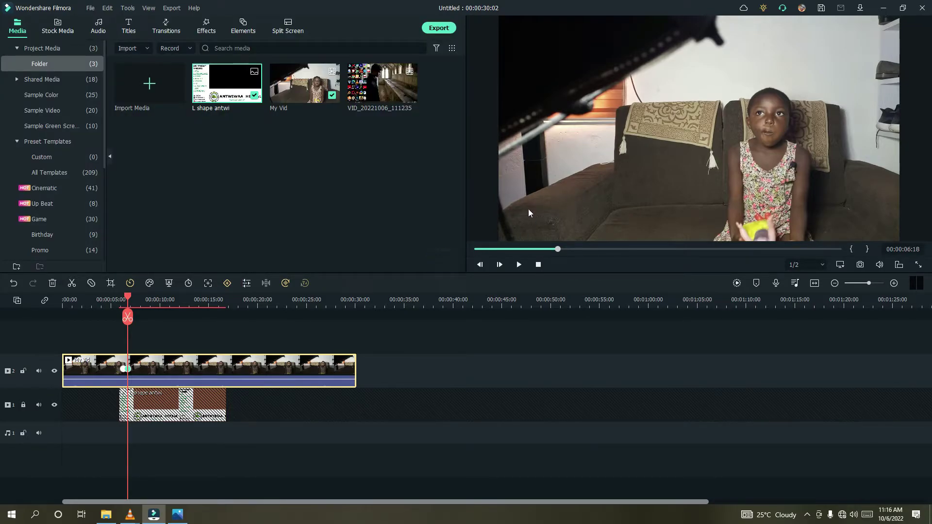
- Scale My Vid into the top-right corner so the Antwiwaa Herbal L-shaped ad shows
left_click(544, 199)
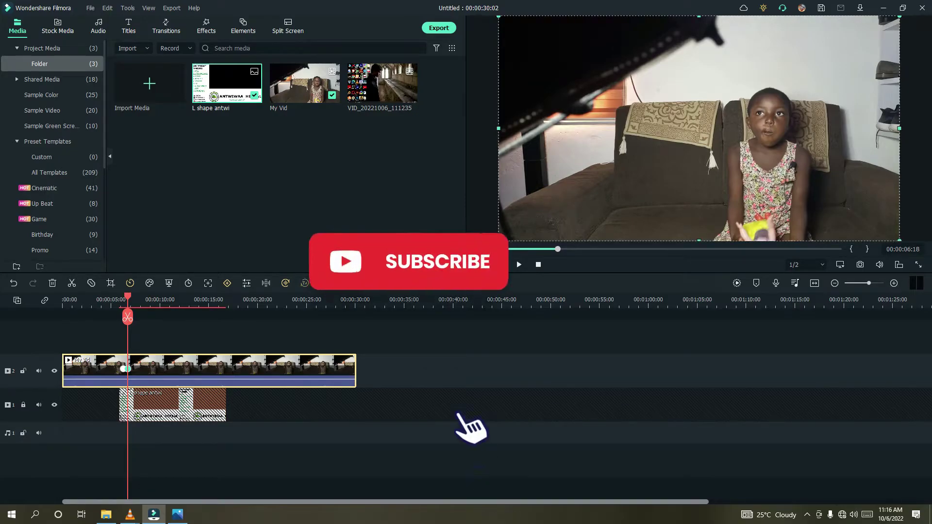
mouse_move(497, 244)
left_mouse_down()
mouse_move(526, 214)
mouse_move(603, 168)
left_mouse_up()
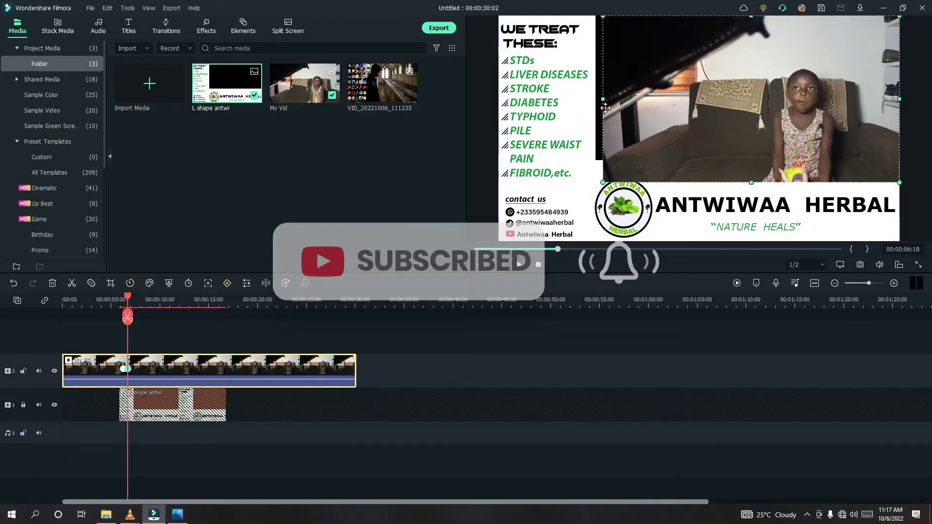
left_click_drag(626, 108, 618, 90)
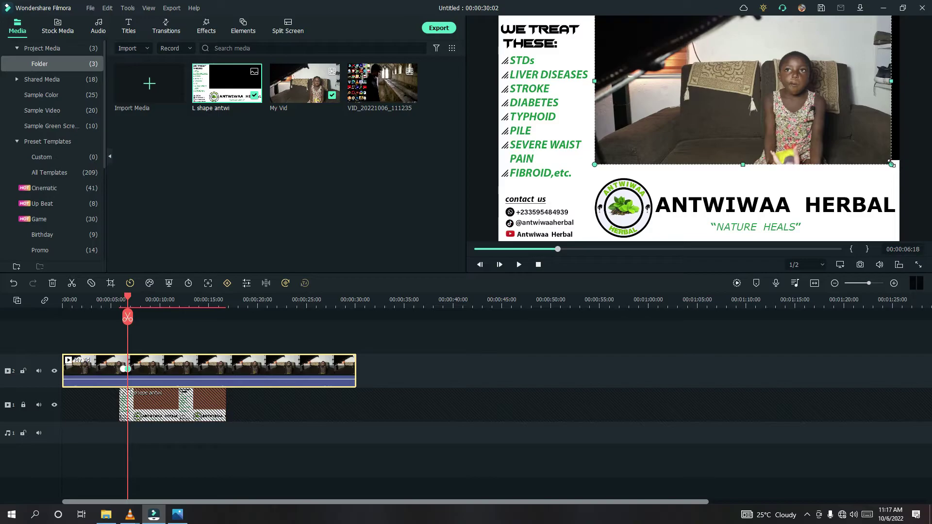
left_click_drag(891, 164, 909, 178)
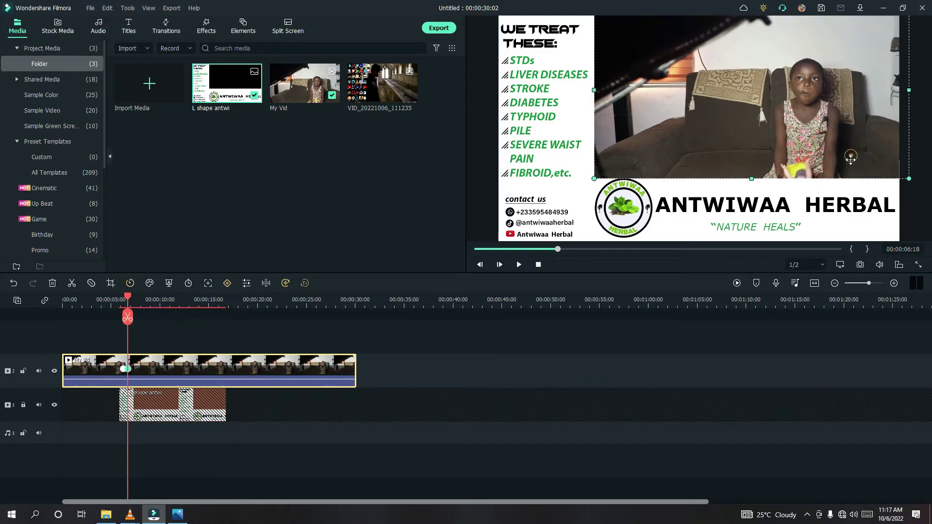
left_click_drag(851, 158, 851, 155)
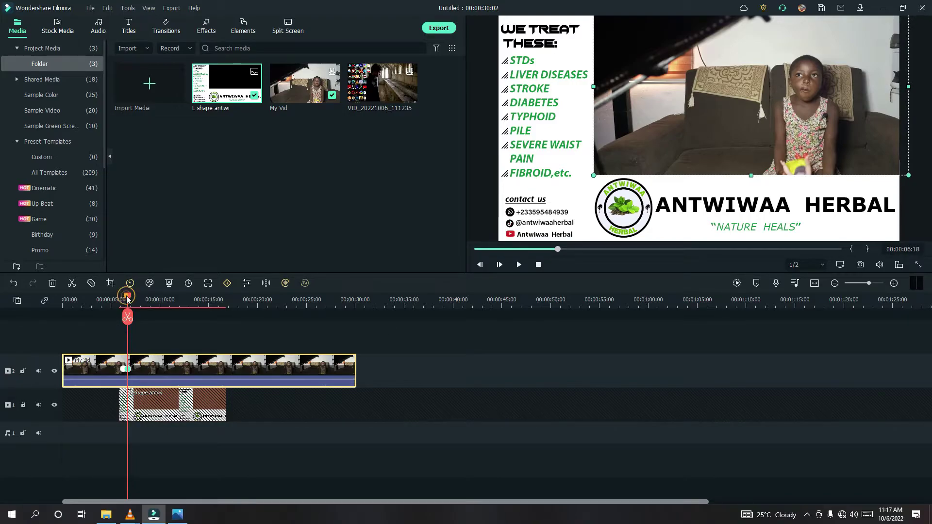
left_click_drag(127, 300, 215, 316)
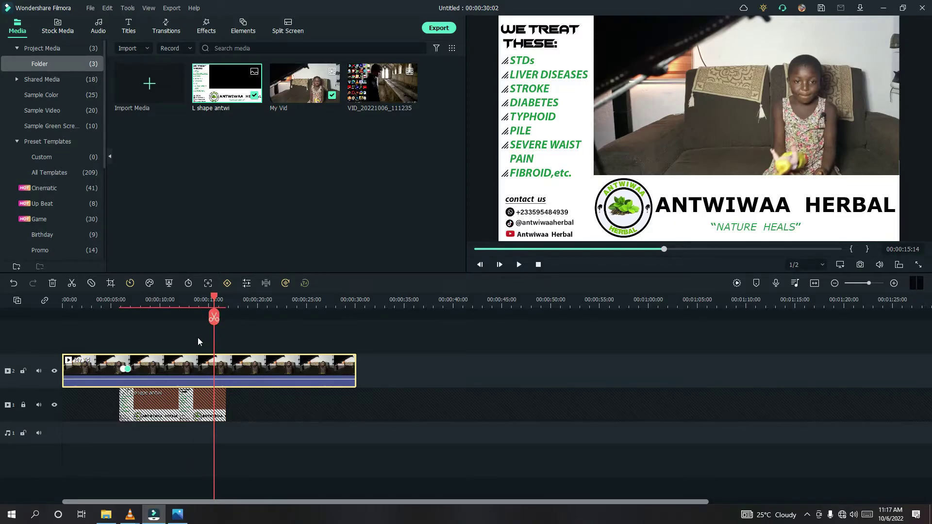
- Add keyframes at about 15 and 16 seconds on My Vid
left_click(227, 283)
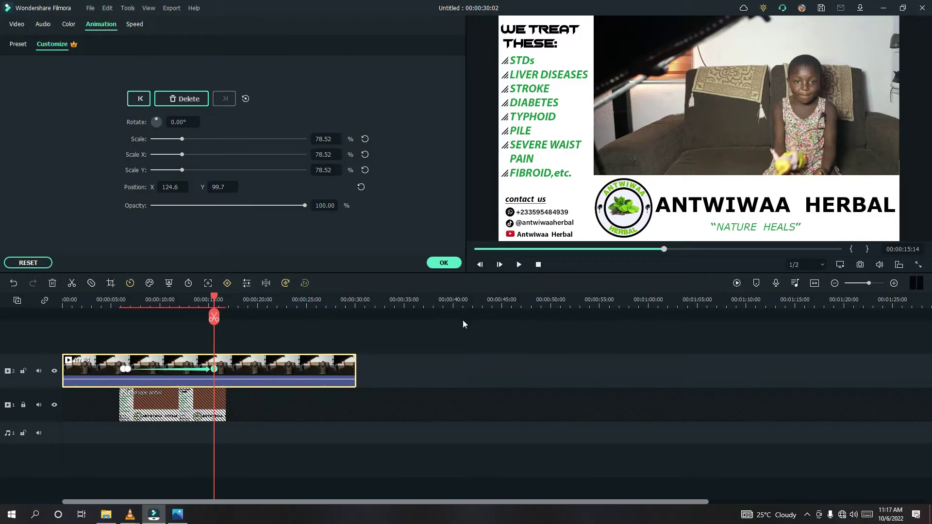
left_click_drag(214, 300, 221, 300)
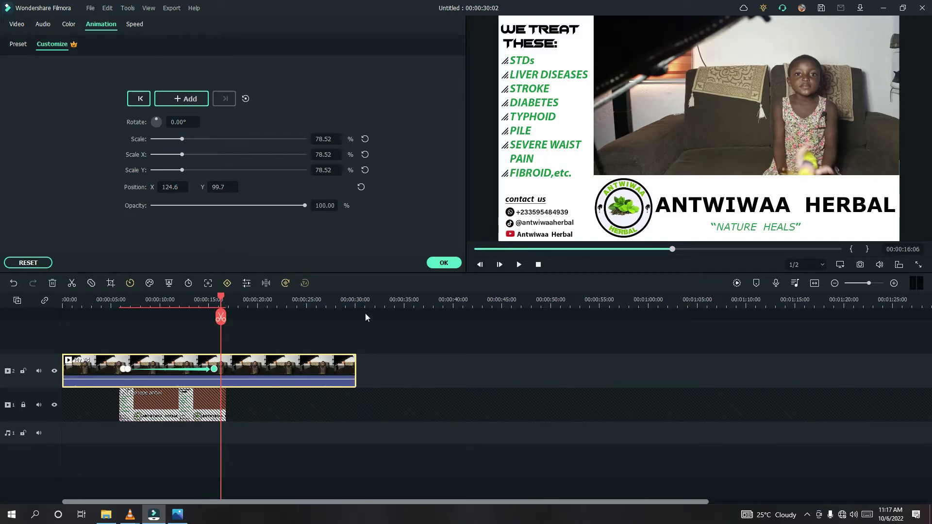
left_click(225, 284)
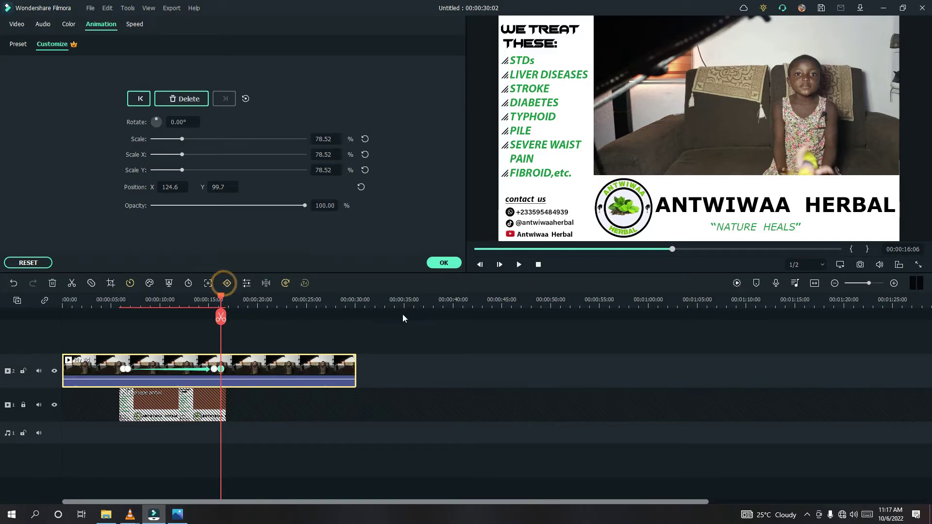
- Scale My Vid back up to fill the whole frame at the 16-second keyframe
left_click(673, 156)
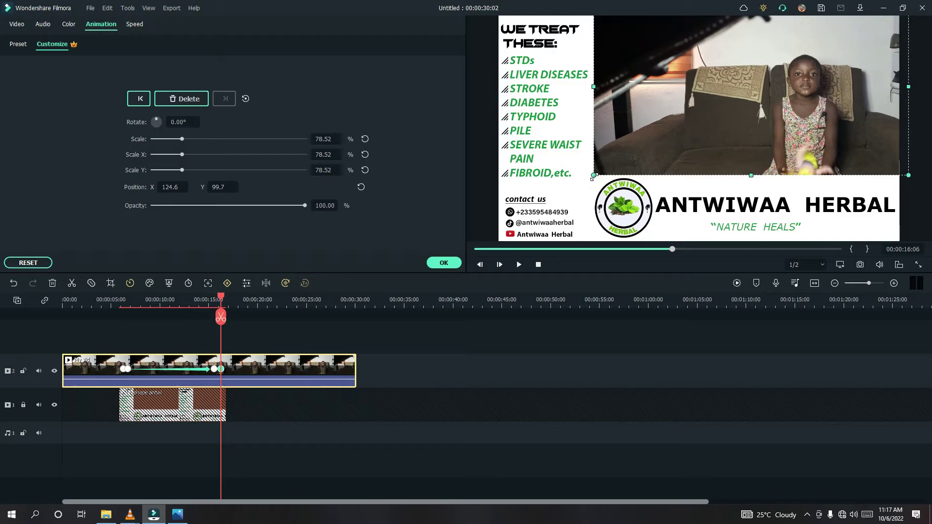
left_click_drag(594, 176, 564, 217)
left_click_drag(614, 156, 599, 175)
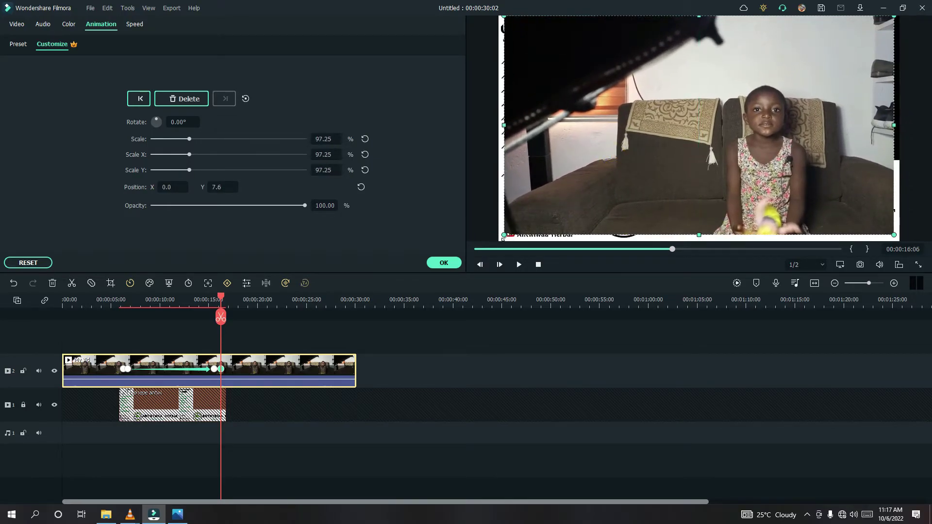
left_click_drag(504, 235, 495, 242)
left_click_drag(625, 146, 627, 148)
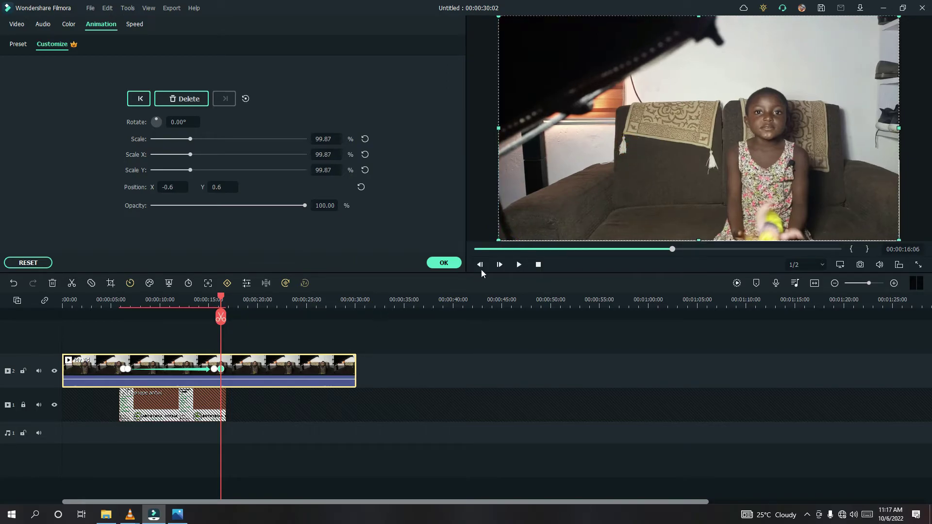
left_click(446, 263)
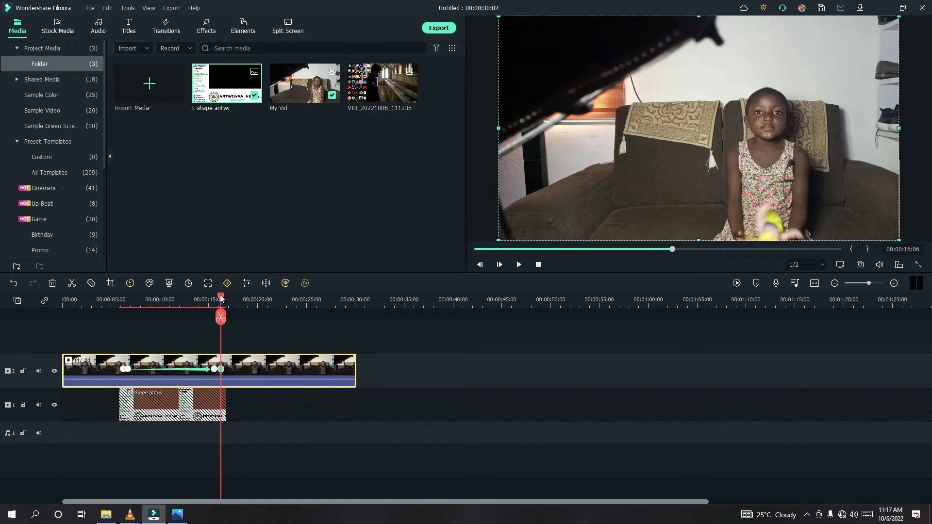
mouse_move(221, 298)
left_mouse_down()
mouse_move(77, 323)
mouse_move(103, 324)
left_mouse_up()
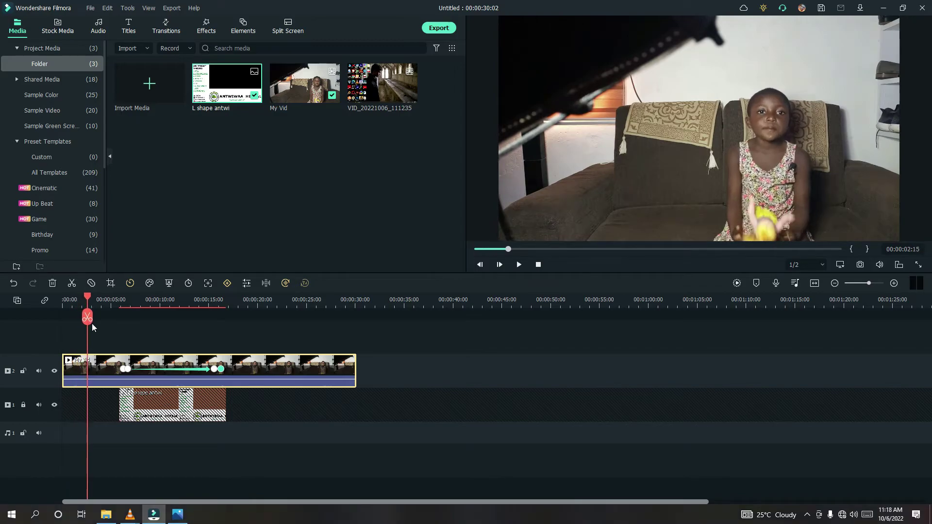
left_click(519, 264)
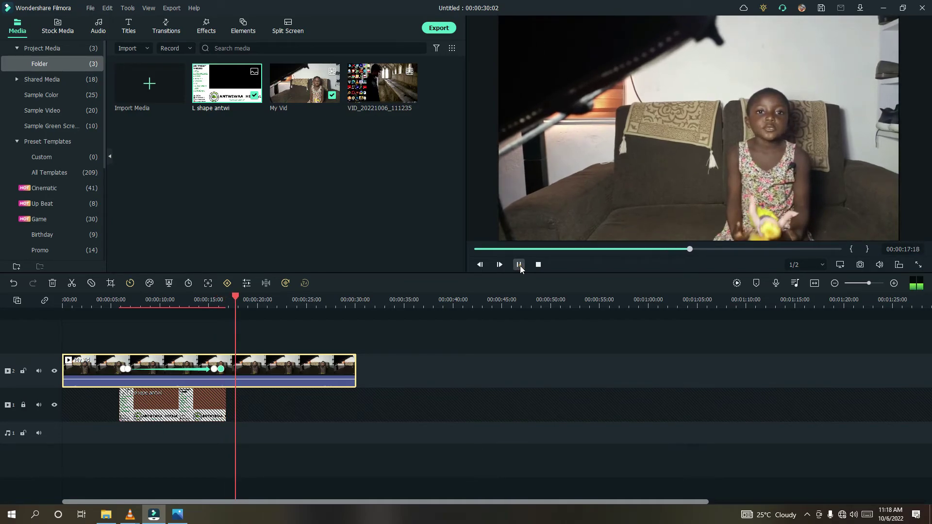
left_click(520, 265)
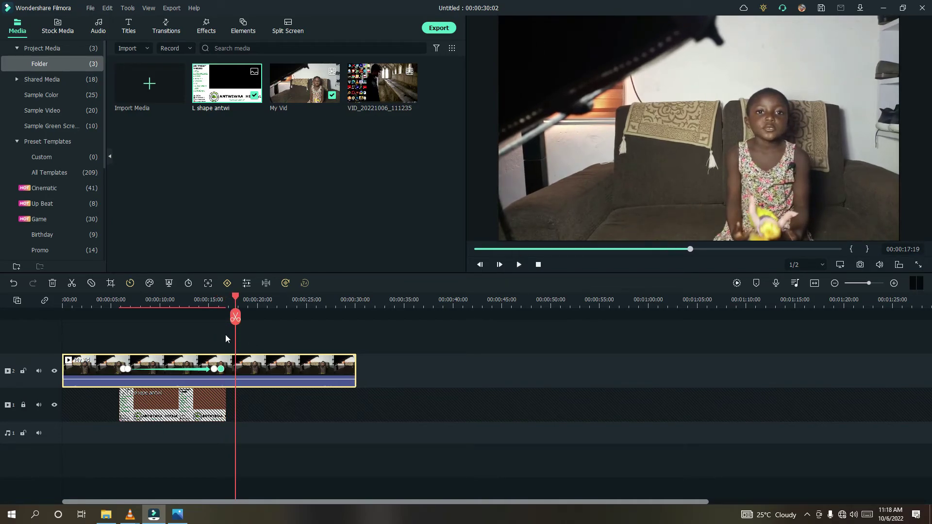